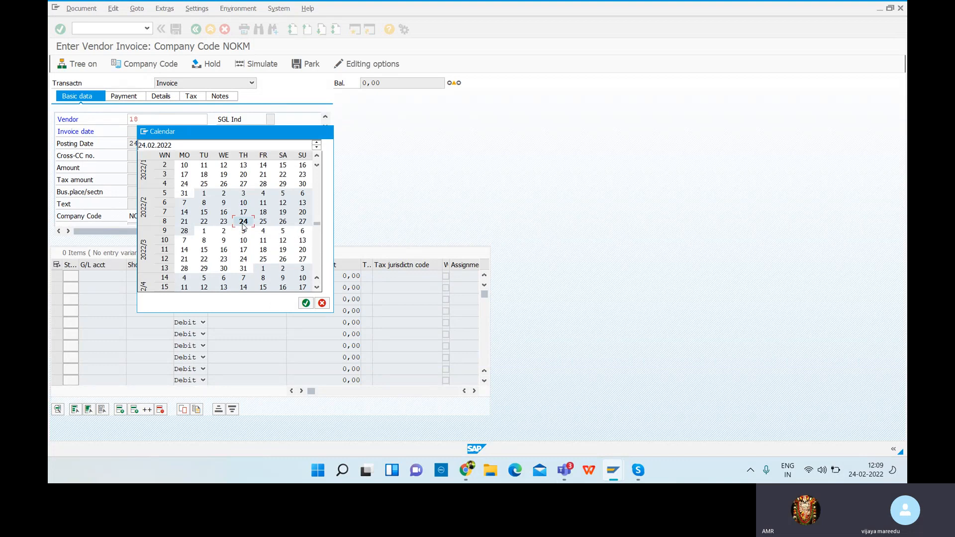
pyautogui.click(308, 303)
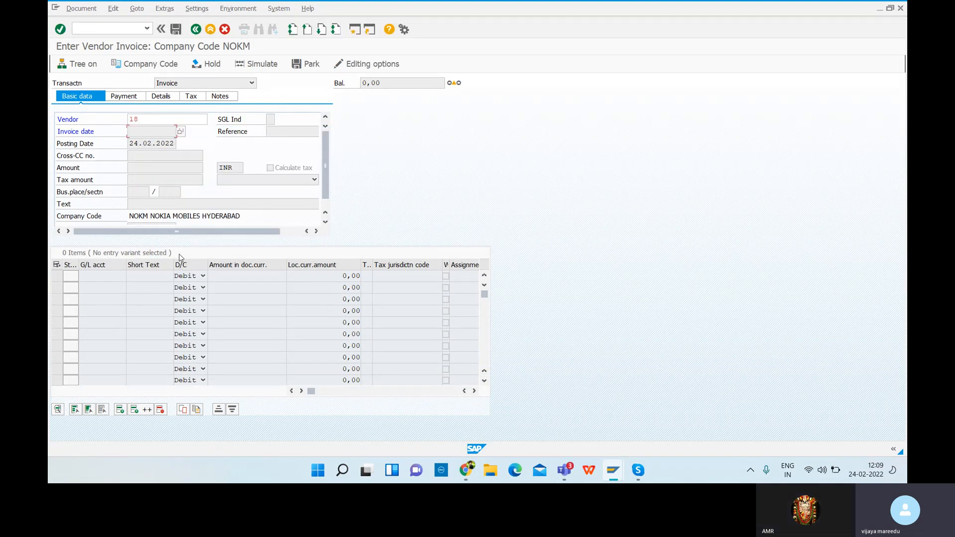
pyautogui.click(146, 119)
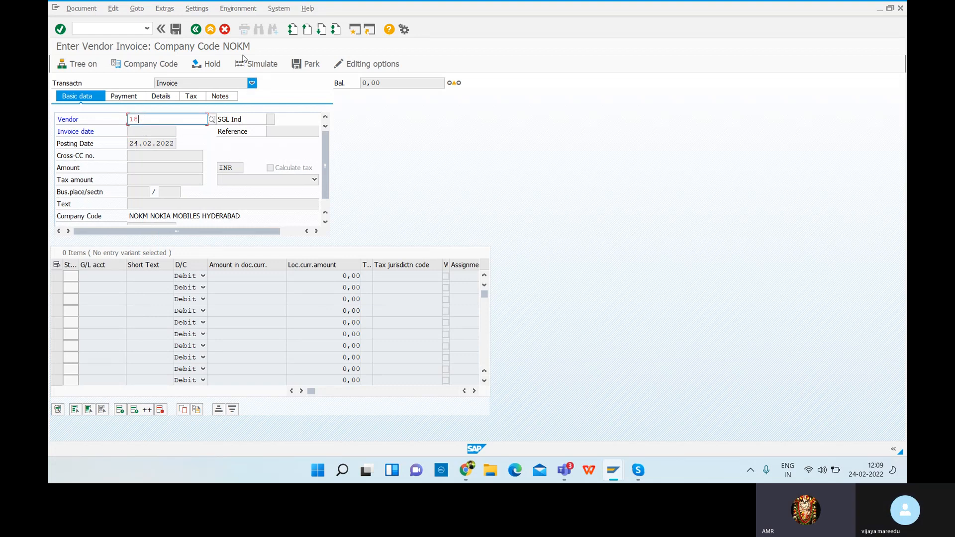
pyautogui.click(225, 29)
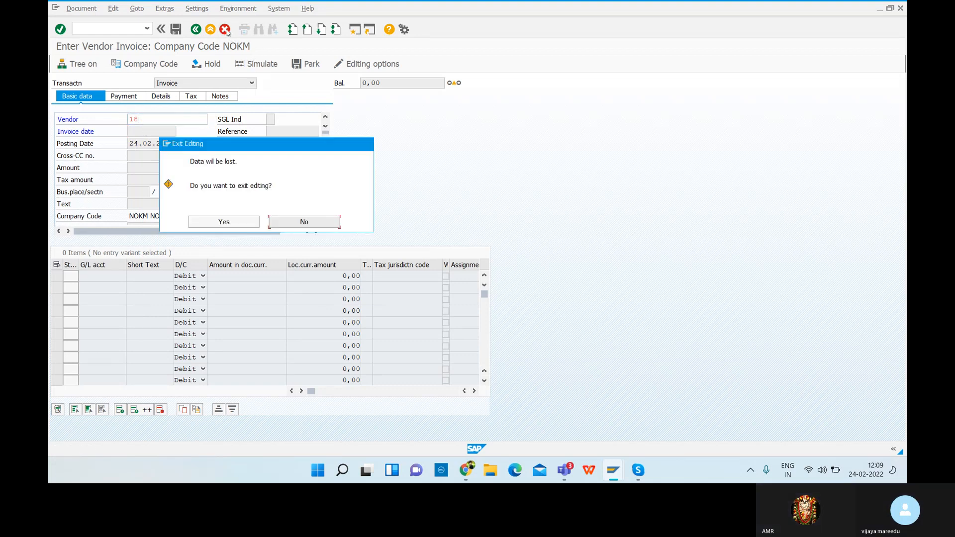
pyautogui.click(285, 226)
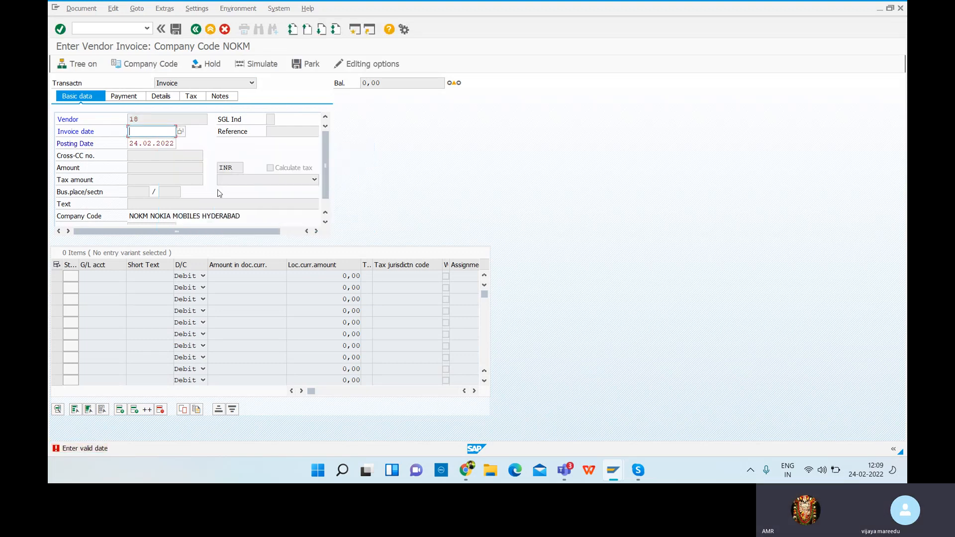
pyautogui.click(181, 131)
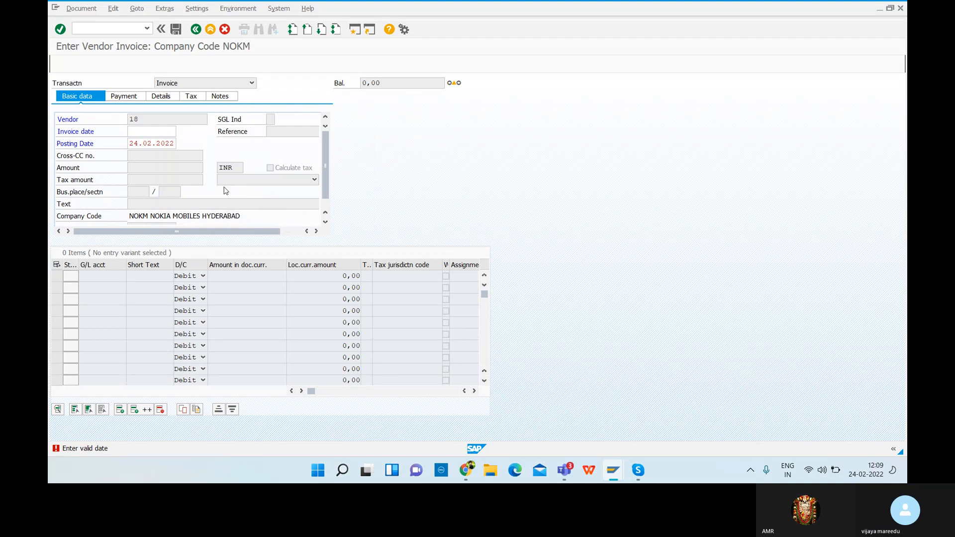
pyautogui.doubleClick(243, 220)
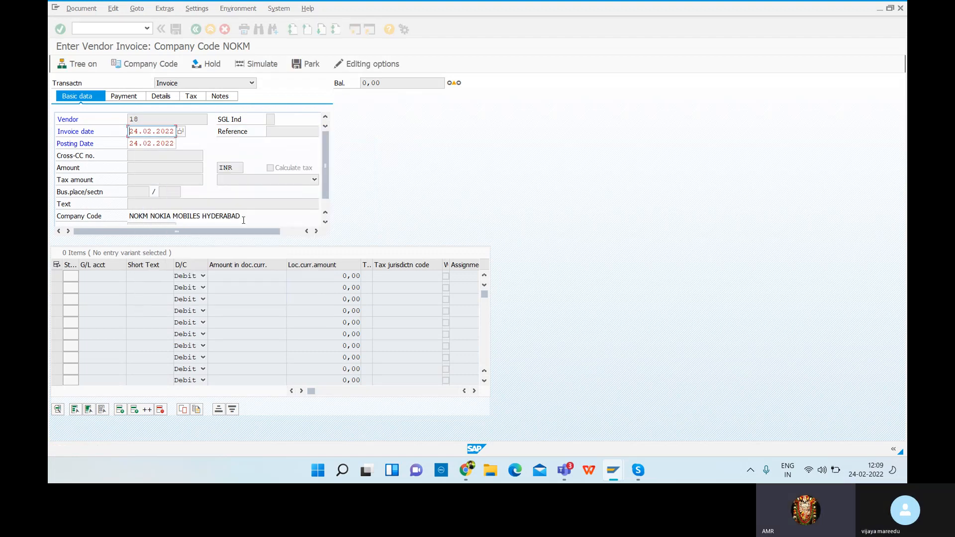
pyautogui.click(145, 166)
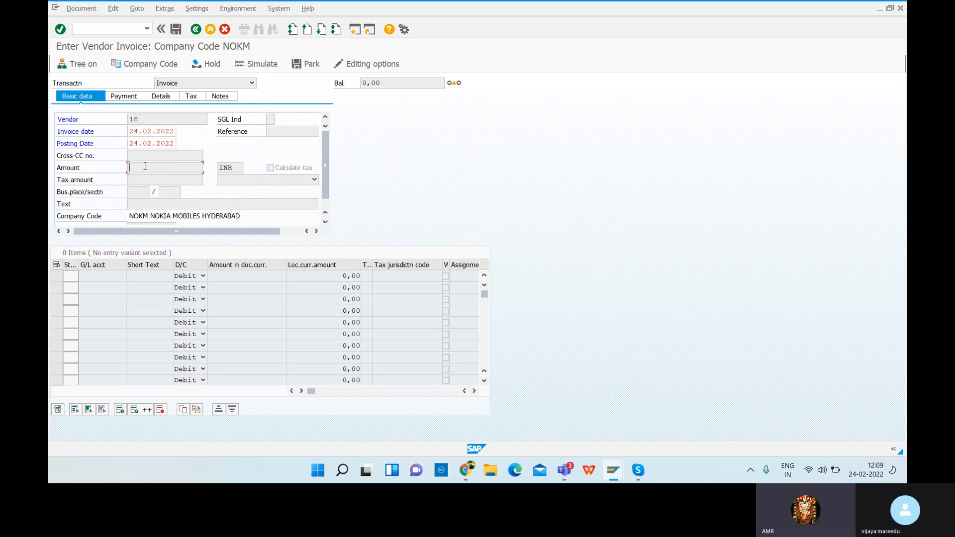
# Step: Discard the current invoice entry and select the vendor IBM ENTERPRISES from the vendors of company code NOKM
pyautogui.click(225, 29)
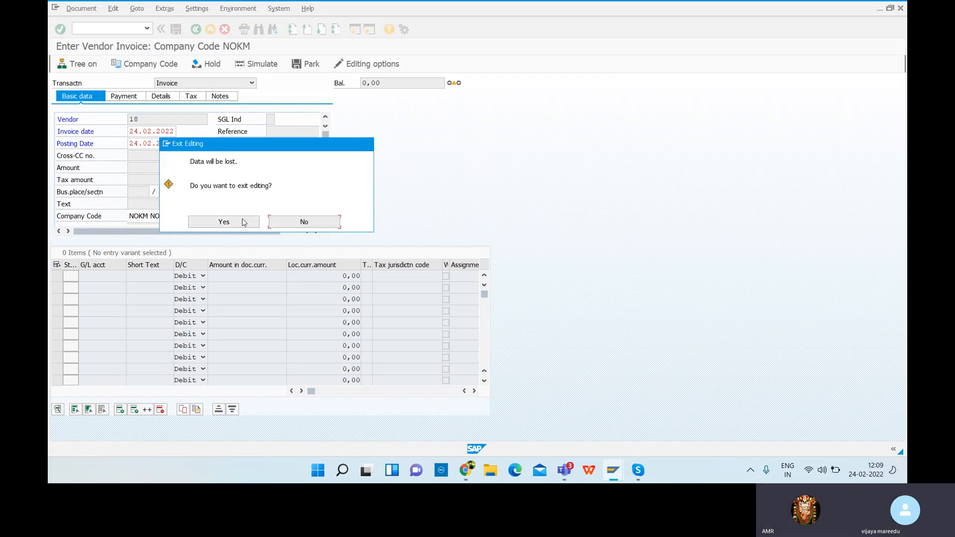
pyautogui.click(237, 222)
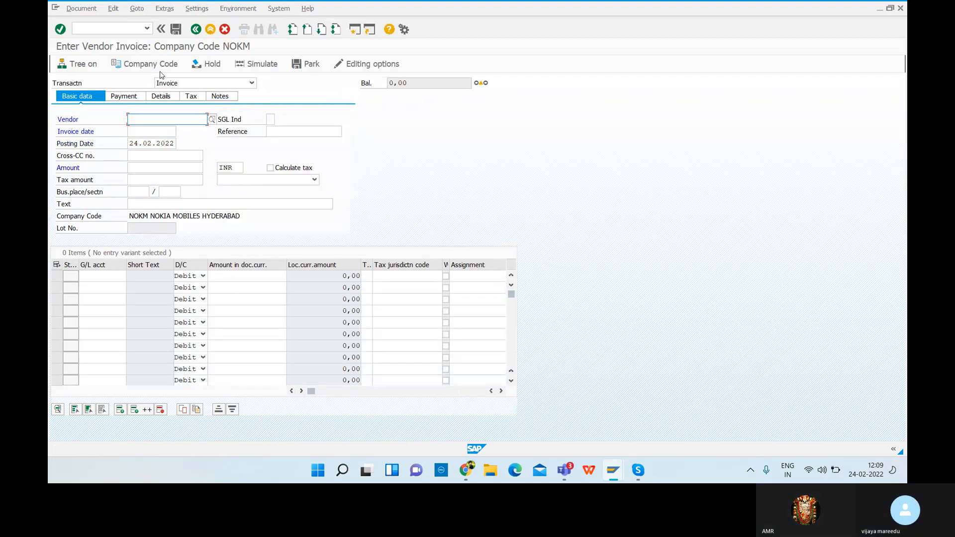
pyautogui.click(212, 120)
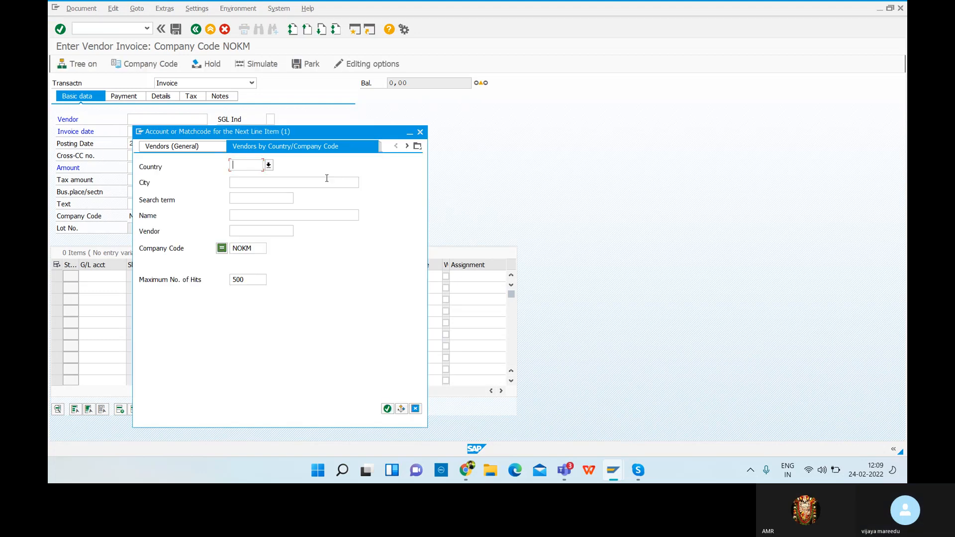
pyautogui.click(387, 409)
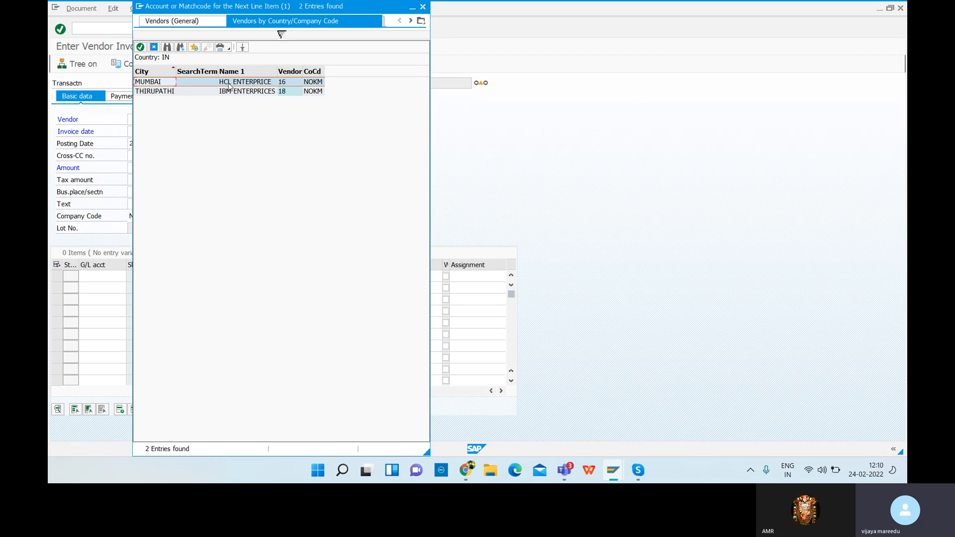
pyautogui.doubleClick(231, 91)
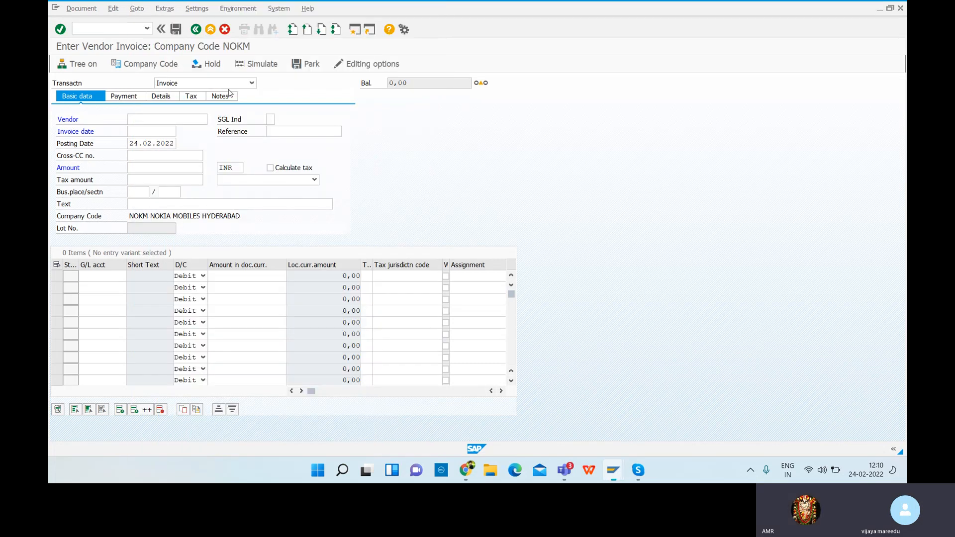
# Step: Set the invoice date to 24.02.2022 and the invoice amount to 20000 INR
pyautogui.click(173, 132)
pyautogui.click(181, 133)
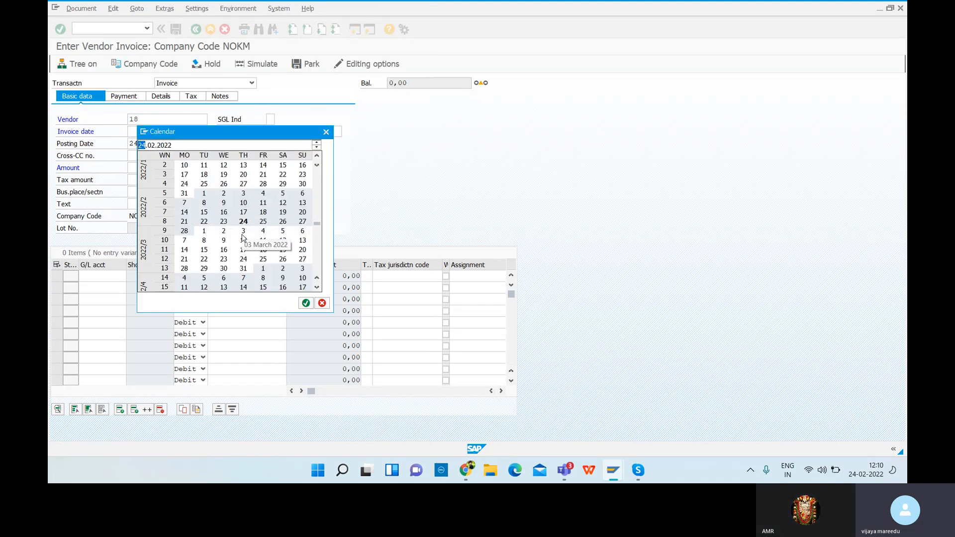
pyautogui.doubleClick(242, 227)
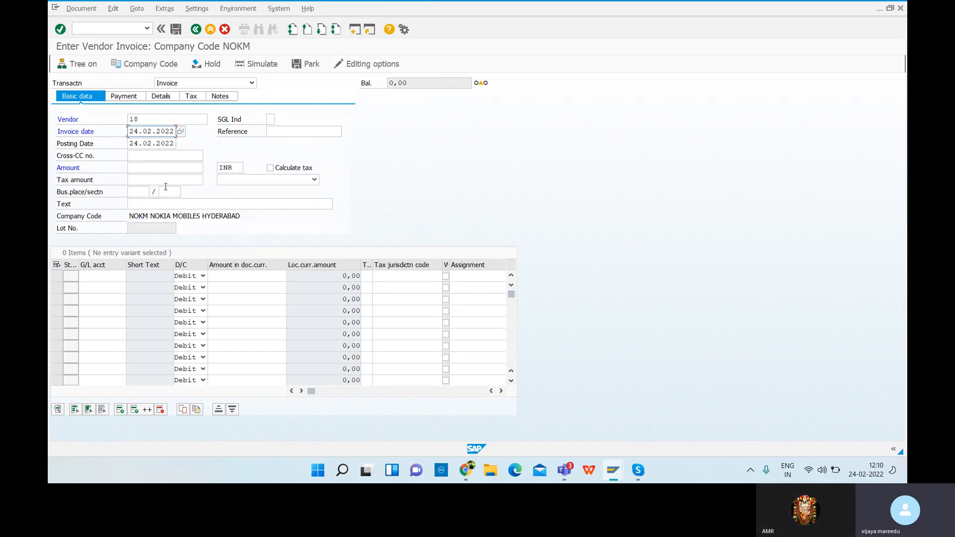
pyautogui.click(145, 167)
pyautogui.write('20000')
# Step: Enter a debit line item of 20000 for the RAW METRIALS G/L account
pyautogui.click(97, 277)
pyautogui.click(132, 277)
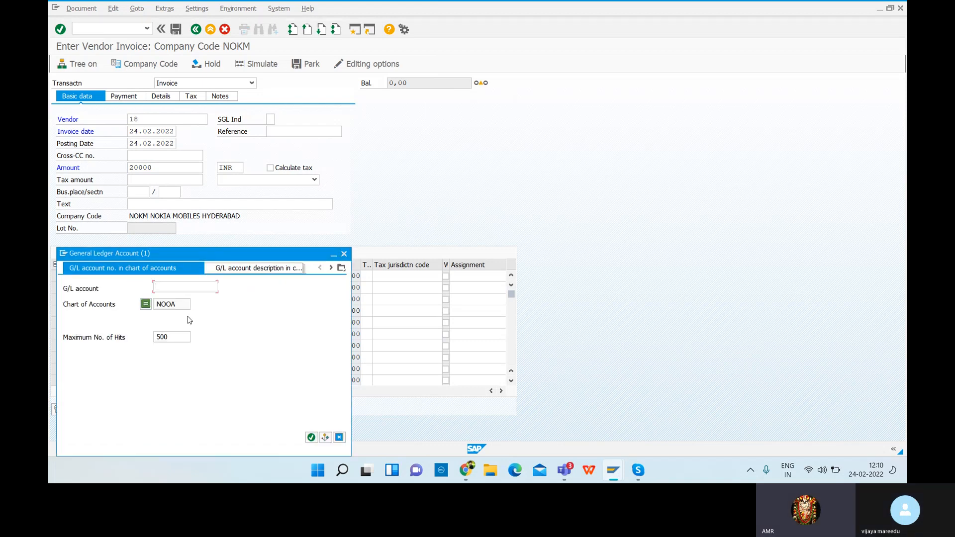
pyautogui.click(311, 438)
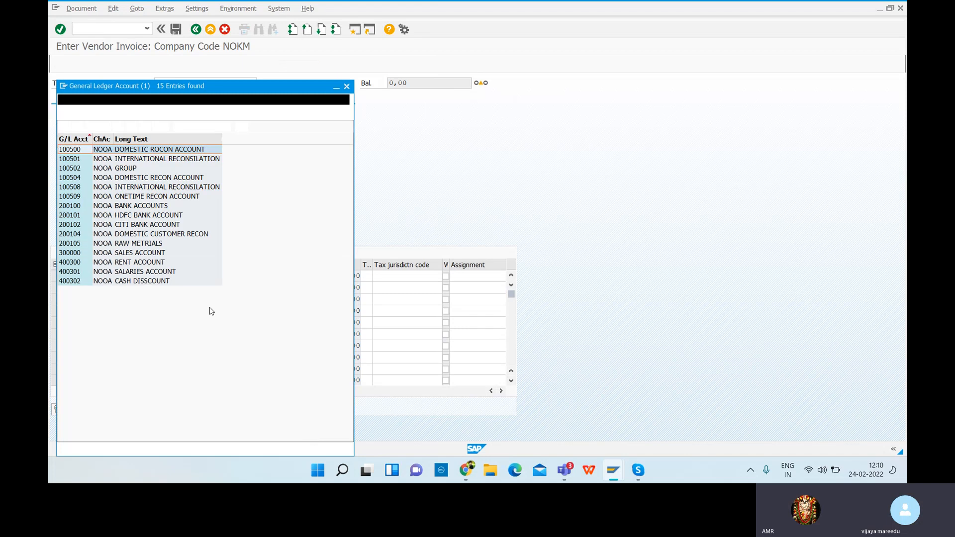
pyautogui.click(133, 244)
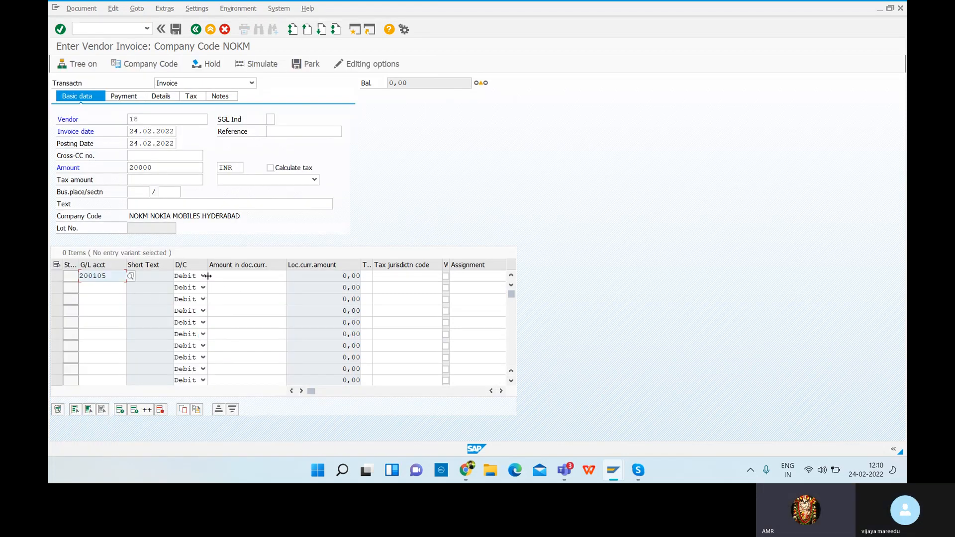
pyautogui.click(247, 278)
pyautogui.write('2')
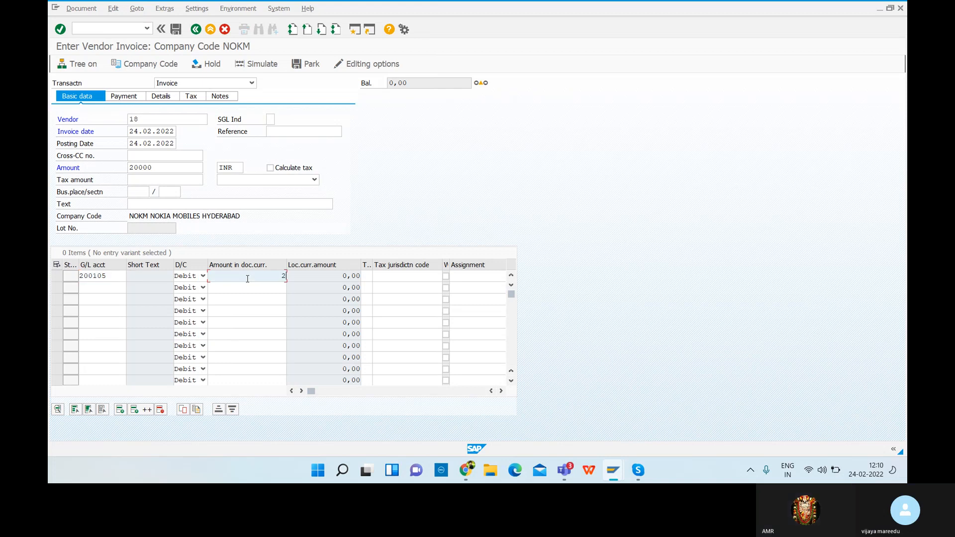
pyautogui.write('0000')
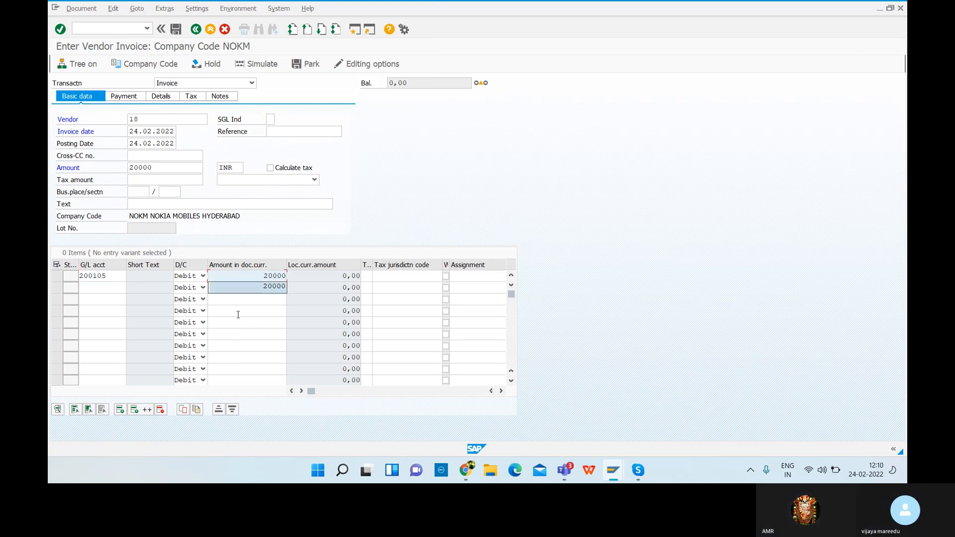
# Step: Enter VENDOR INVOICE CREATION as the invoice text and try to post the document
pyautogui.click(157, 201)
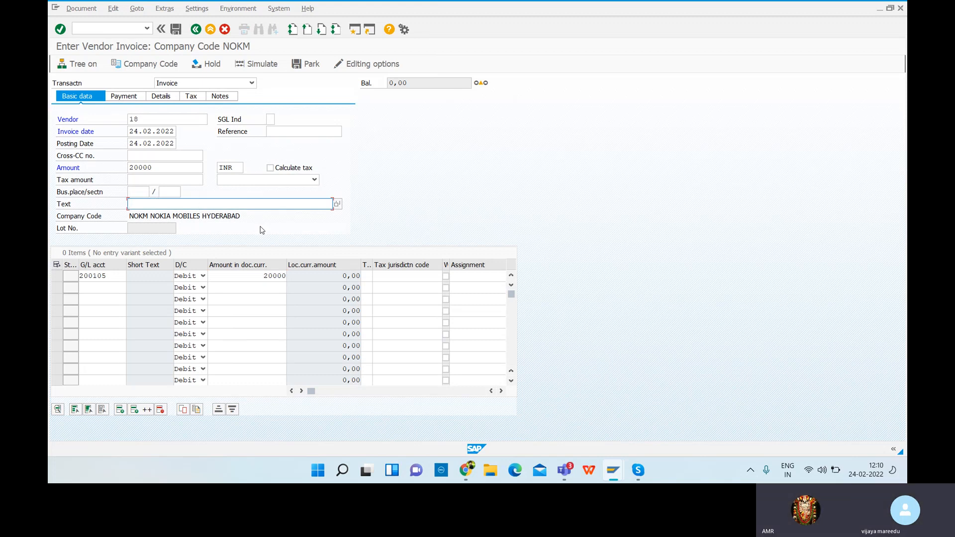
pyautogui.write('VEN')
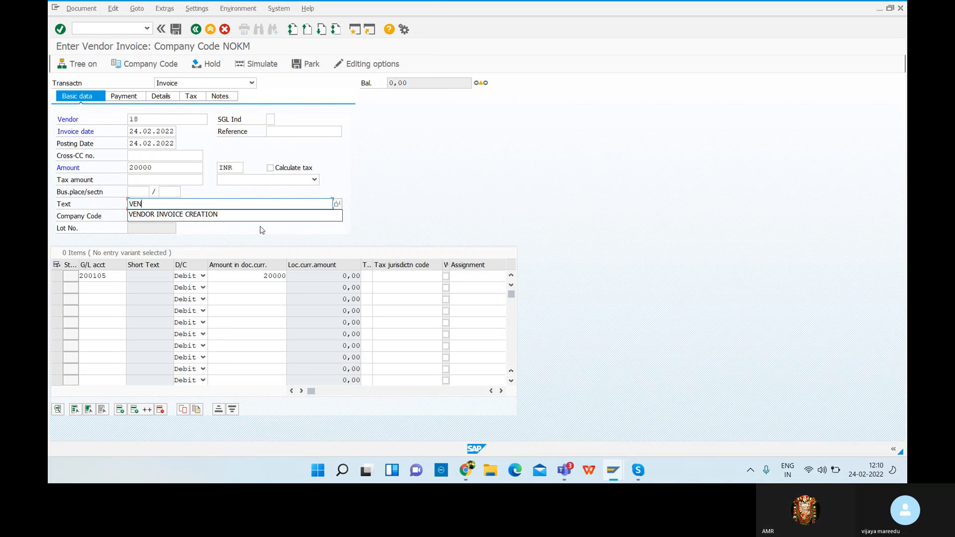
pyautogui.write('DOR INVOICE')
pyautogui.click(214, 214)
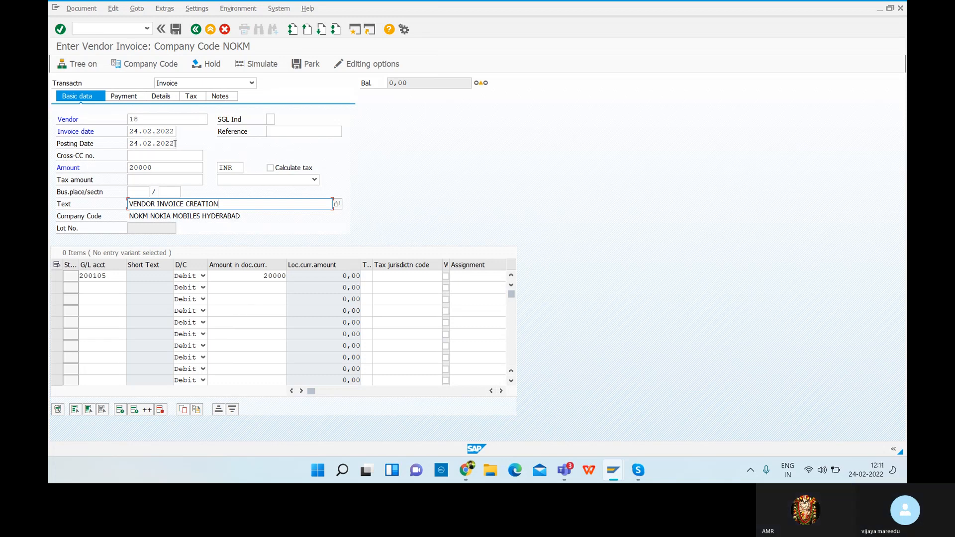
pyautogui.hotkey('ctrl', 's')
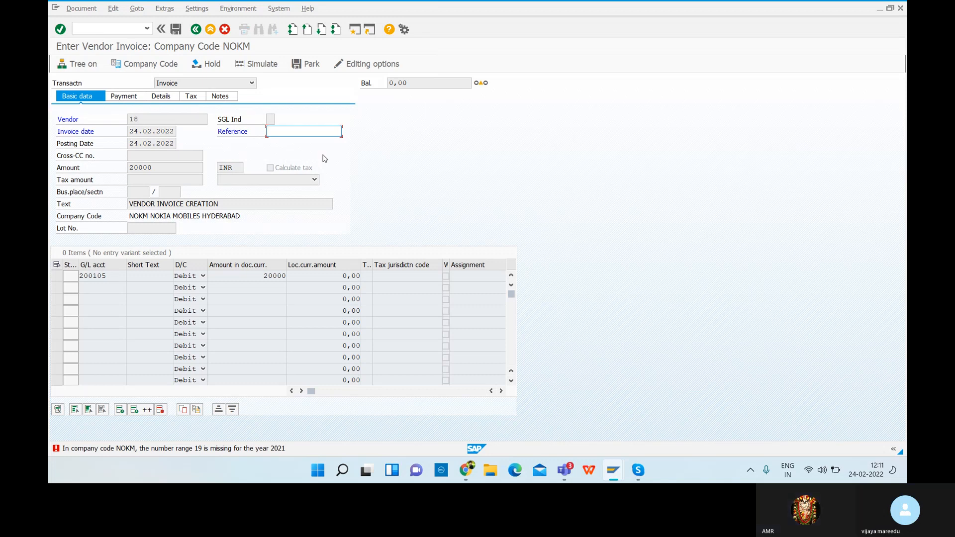
# Step: Start transaction fbn1 in a new session and open the number range intervals of company code NOKM for editing
pyautogui.click(357, 34)
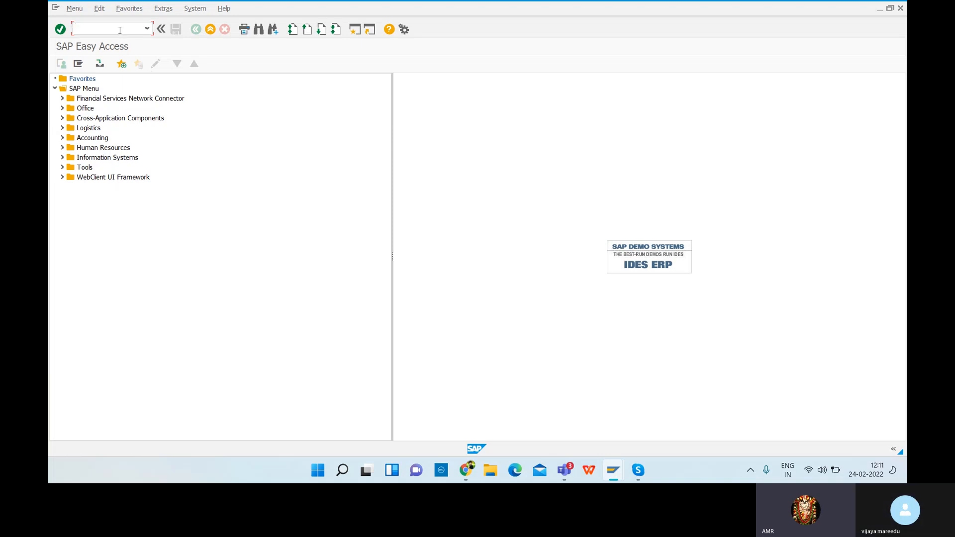
pyautogui.write('fbn1')
pyautogui.press('Return')
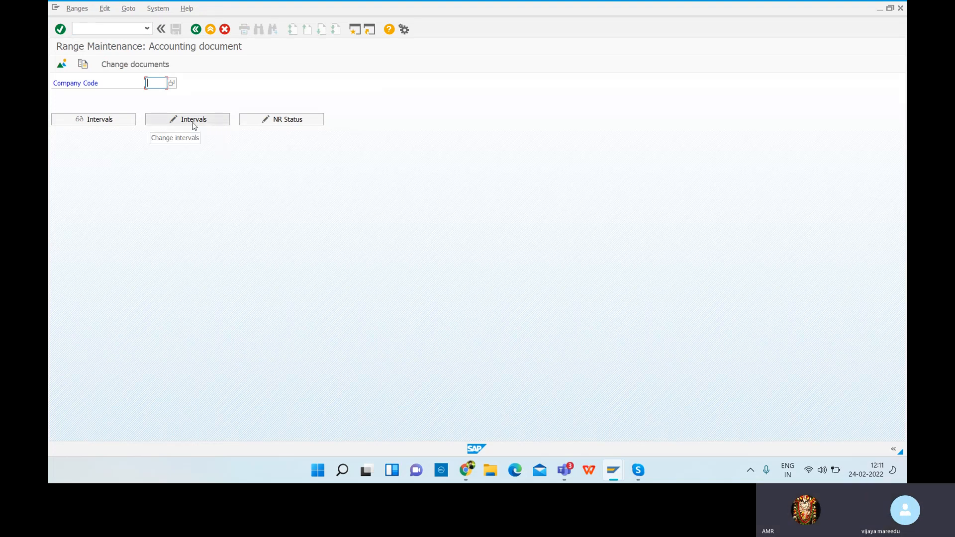
pyautogui.write('N')
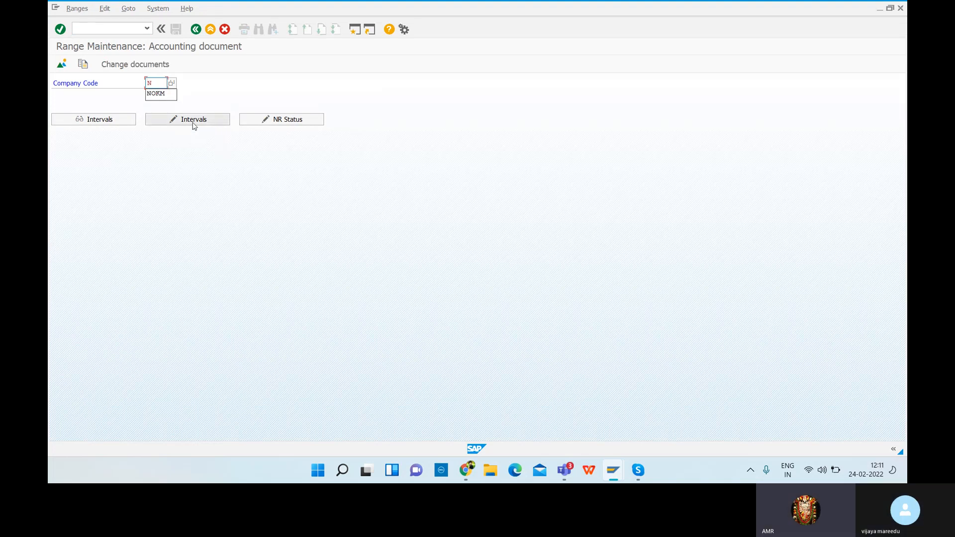
pyautogui.click(160, 95)
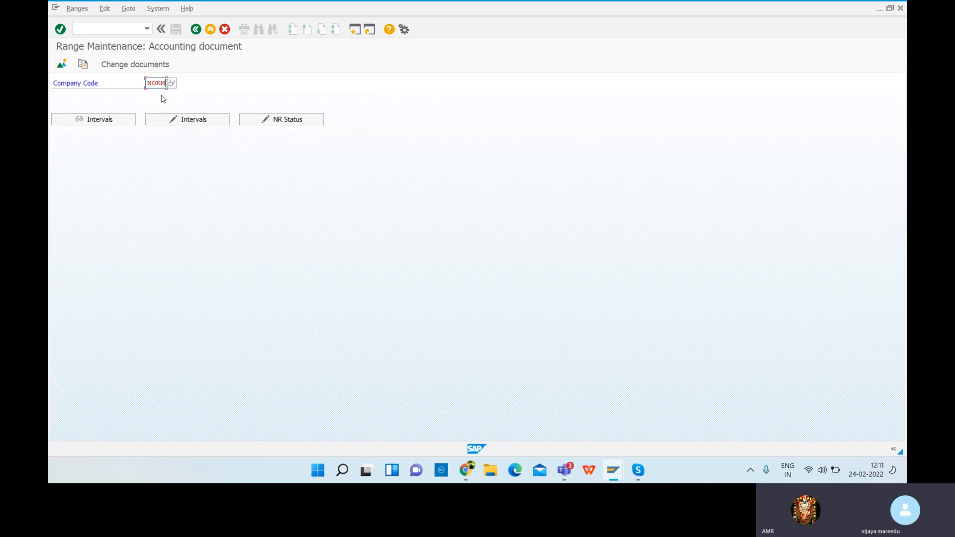
pyautogui.click(210, 122)
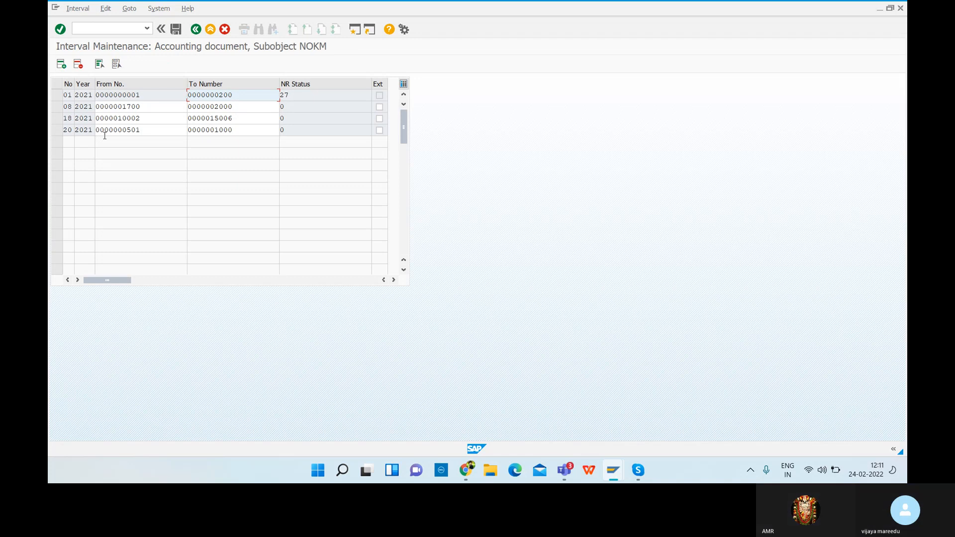
# Step: Insert a new number range interval with number 19 and year 2021
pyautogui.click(61, 64)
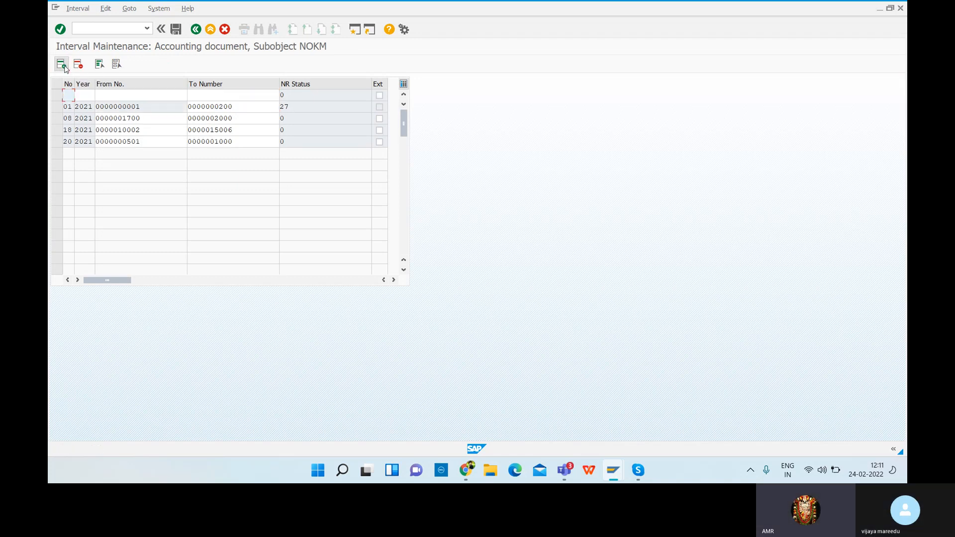
pyautogui.write('19')
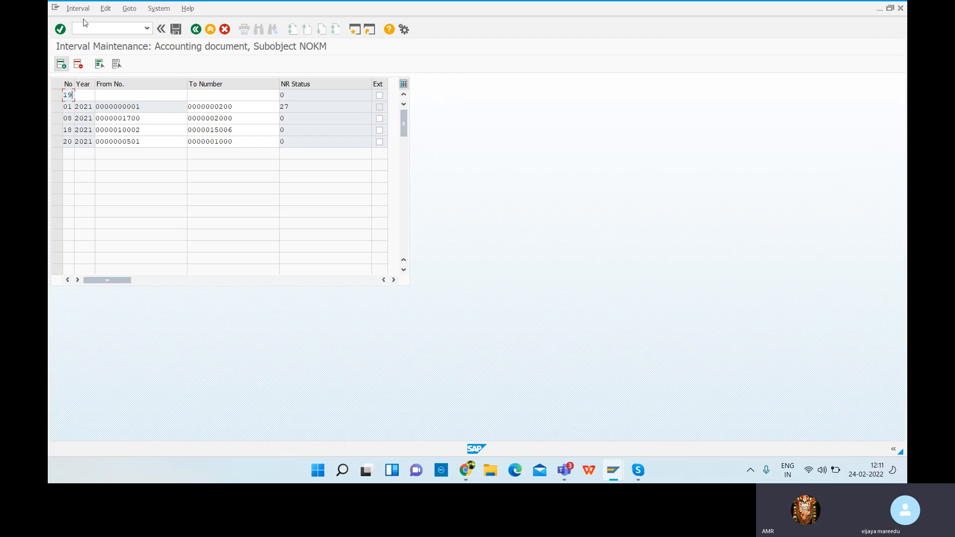
pyautogui.click(90, 98)
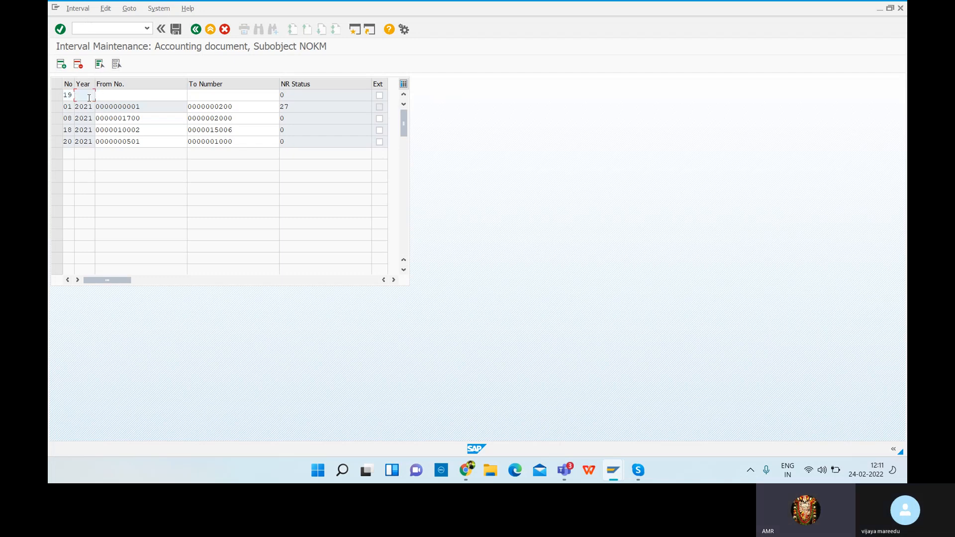
pyautogui.write('2021')
pyautogui.press('Tab')
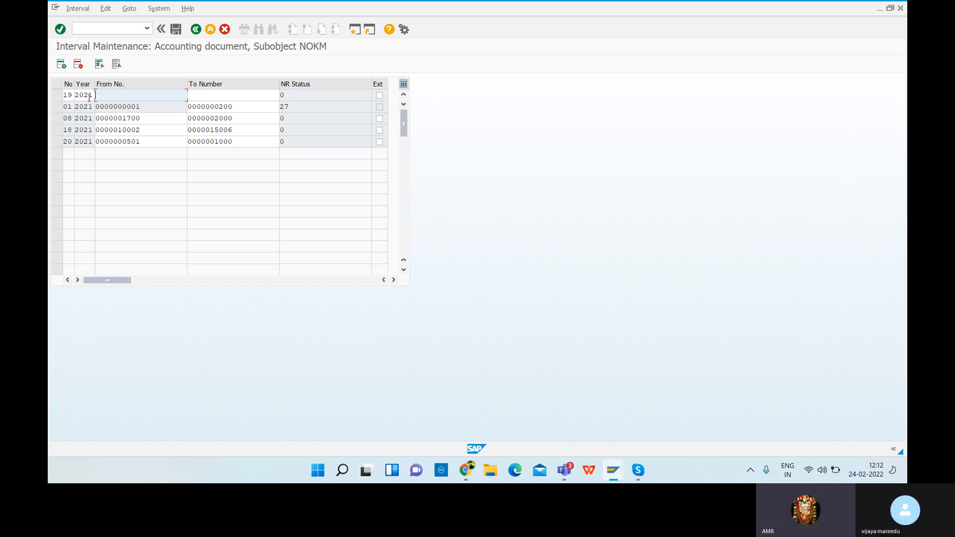
# Step: Set interval 19 to run from 300 to 500 and save the number range changes
pyautogui.write('3')
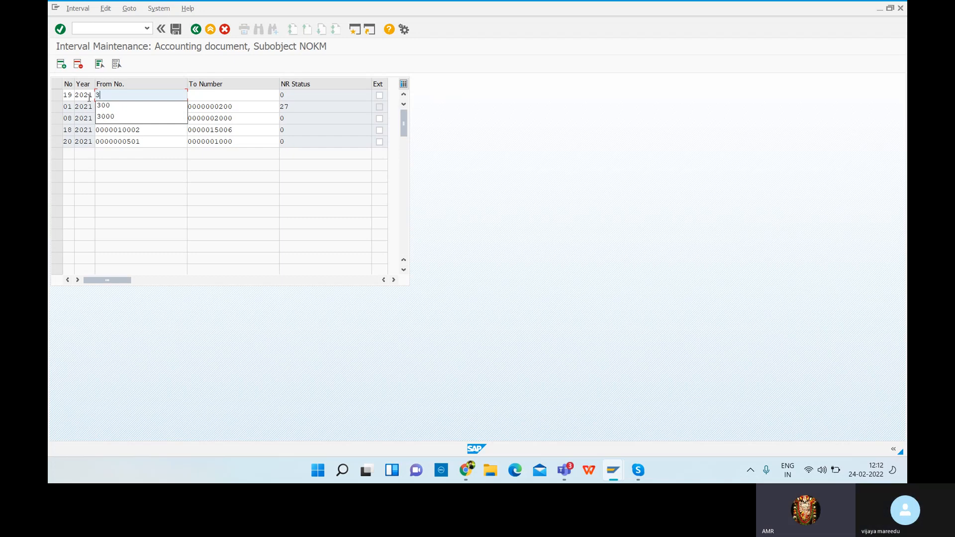
pyautogui.write('00')
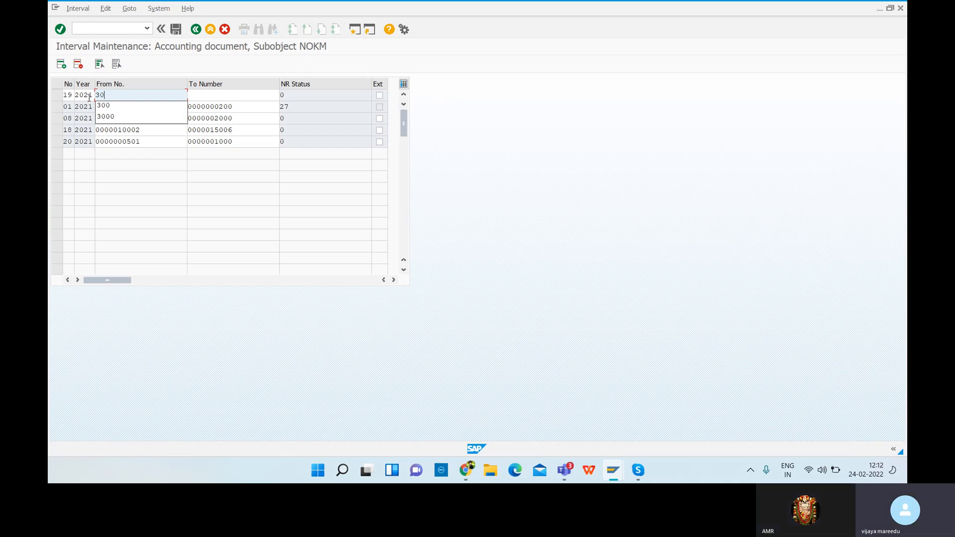
pyautogui.click(221, 95)
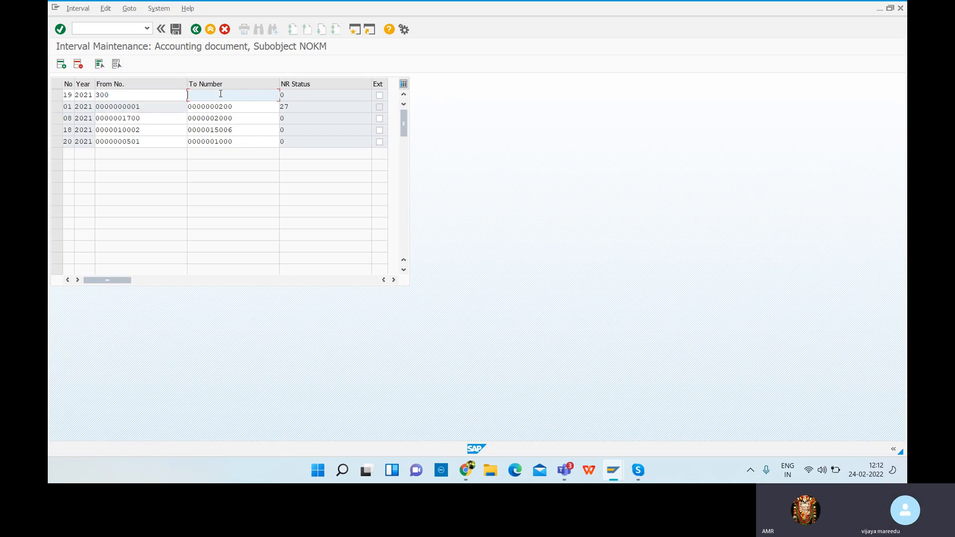
pyautogui.write('5')
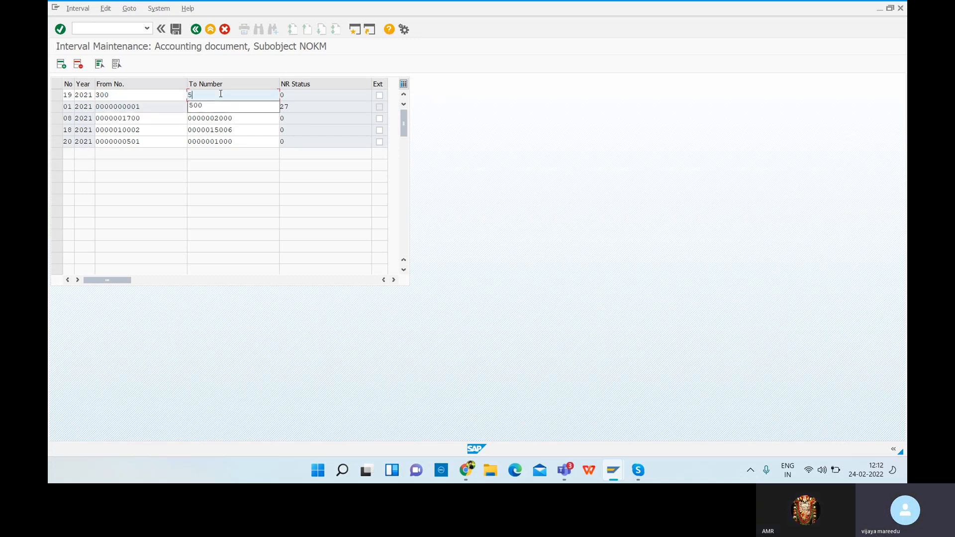
pyautogui.write('00')
pyautogui.click(322, 97)
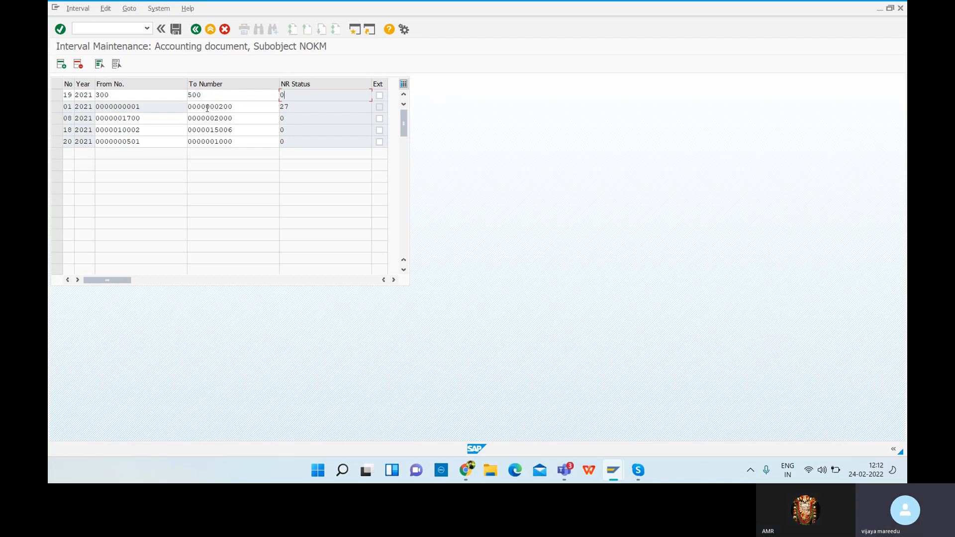
pyautogui.press('Return')
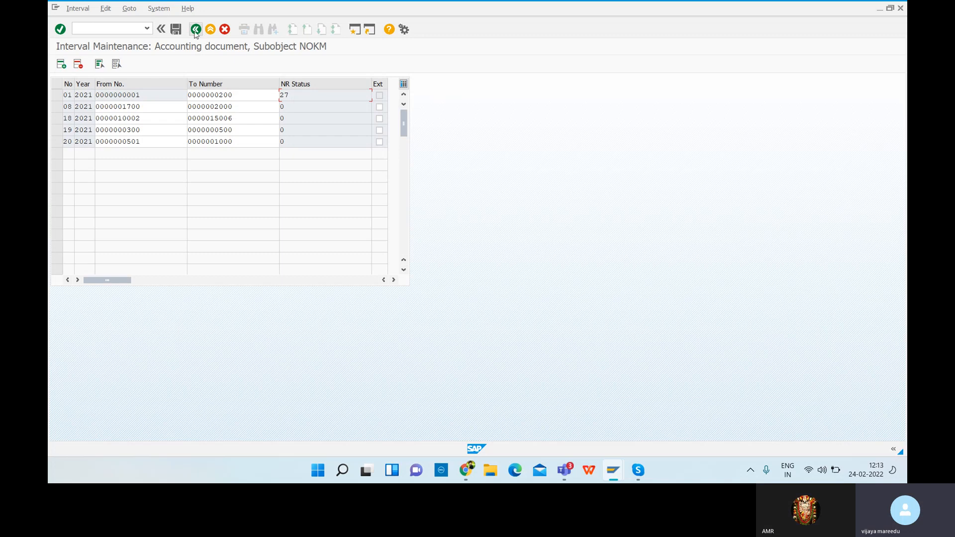
pyautogui.click(176, 29)
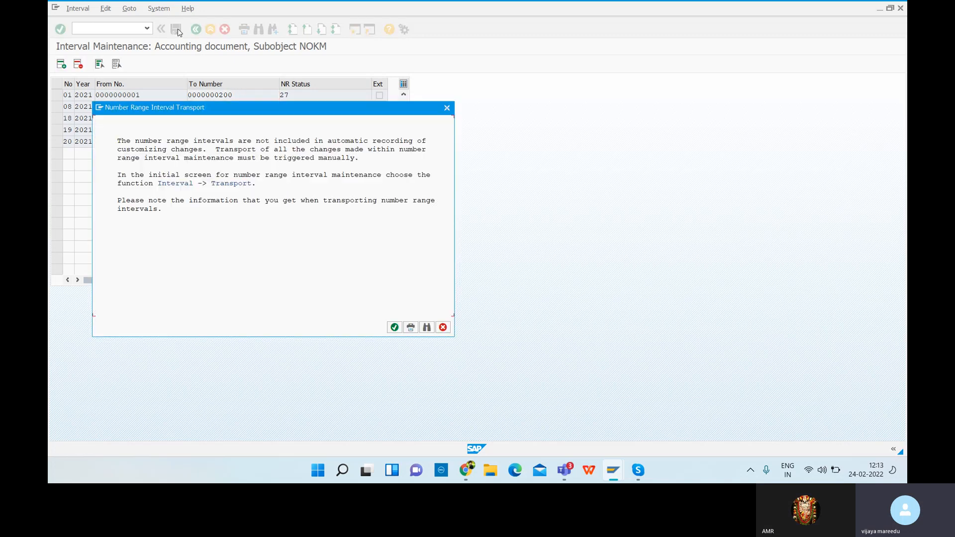
pyautogui.click(394, 328)
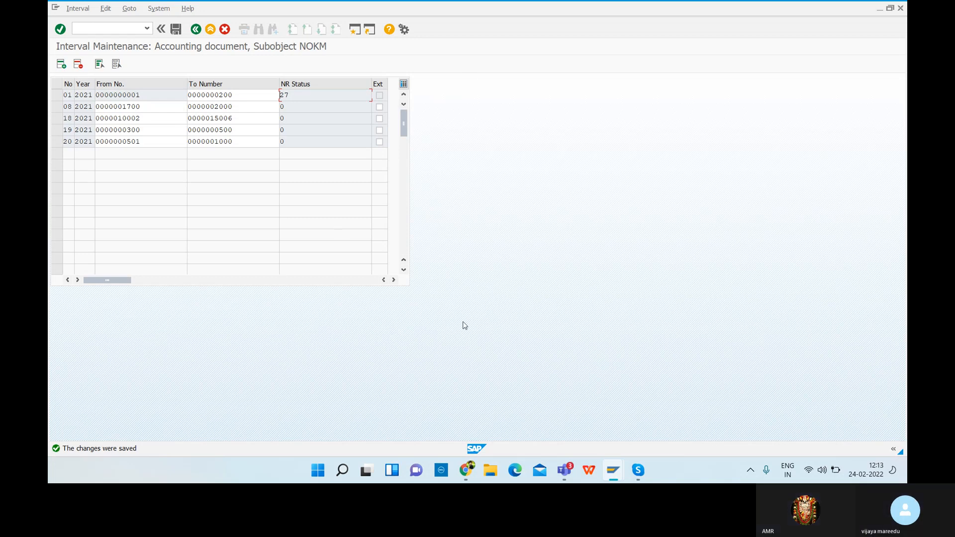
# Step: Return to the open vendor invoice for company code NOKM, simulate it and post the document
pyautogui.click(880, 8)
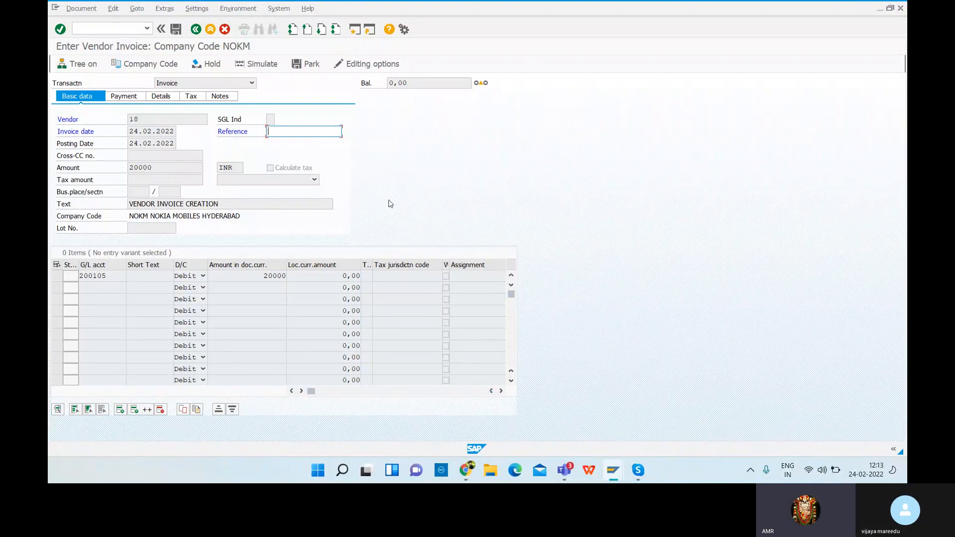
pyautogui.press('Return')
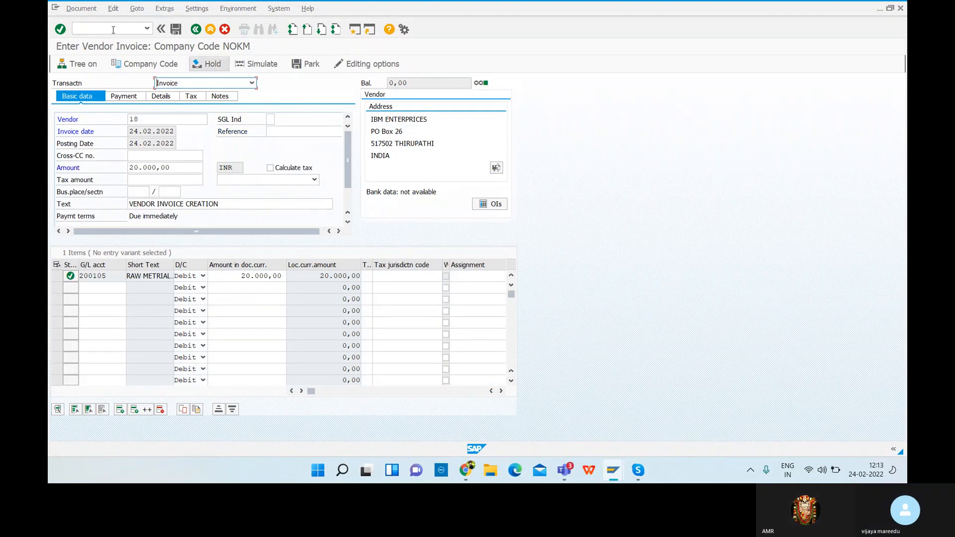
pyautogui.click(82, 9)
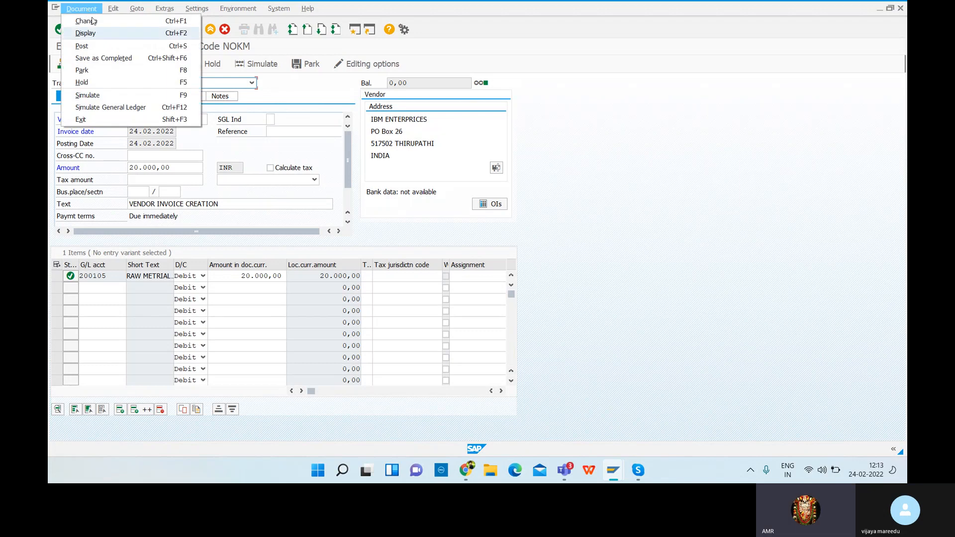
pyautogui.click(237, 9)
pyautogui.click(266, 70)
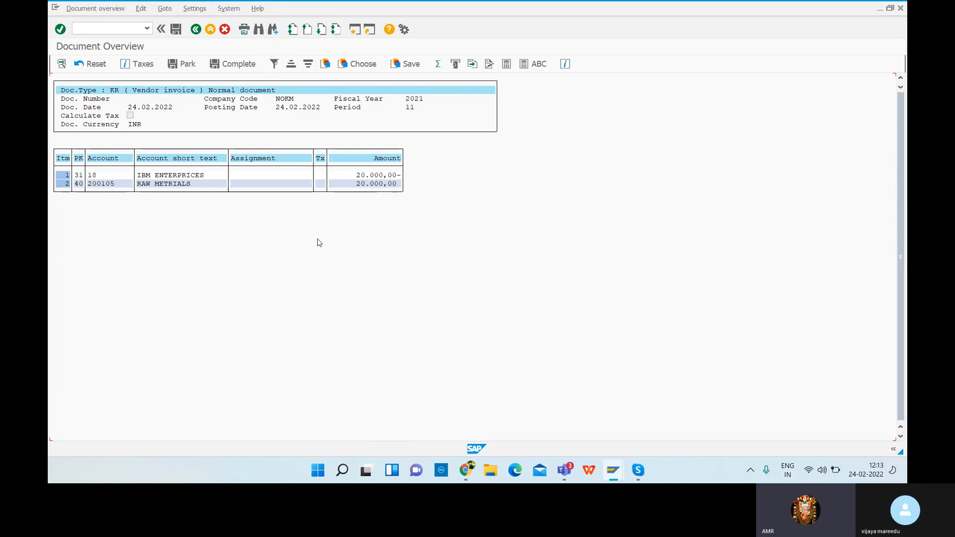
pyautogui.click(174, 36)
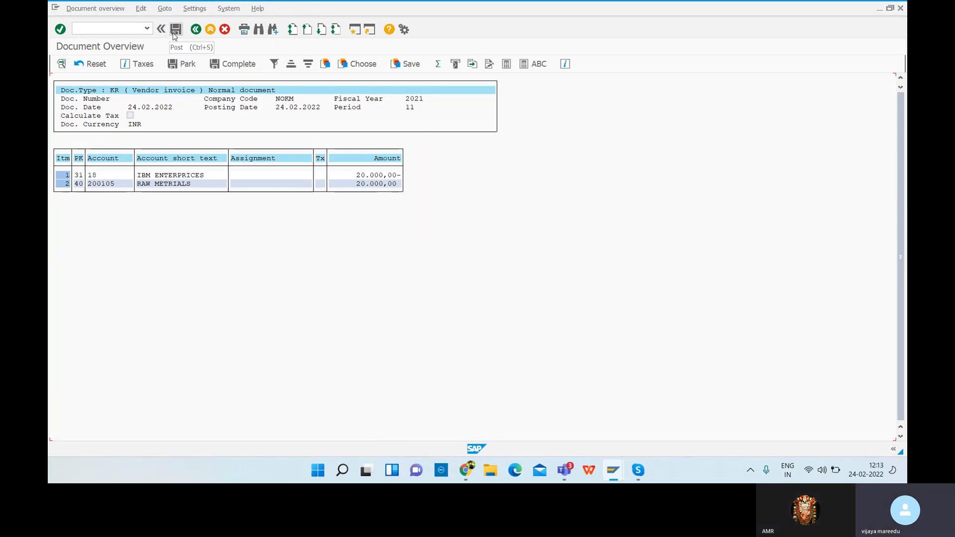